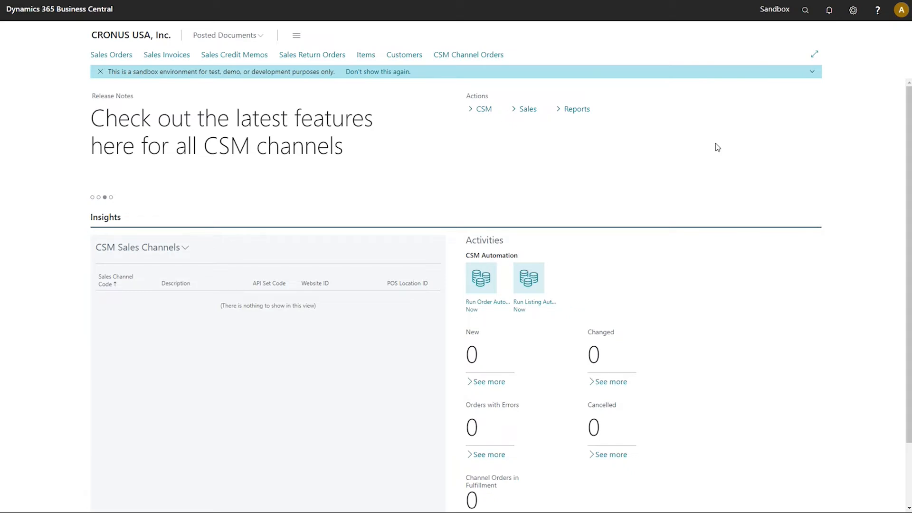
# - Open CSM Setup, dismiss the registration notice and start the CSM for Shopify free trial
pyautogui.click(500, 112)
pyautogui.click(492, 126)
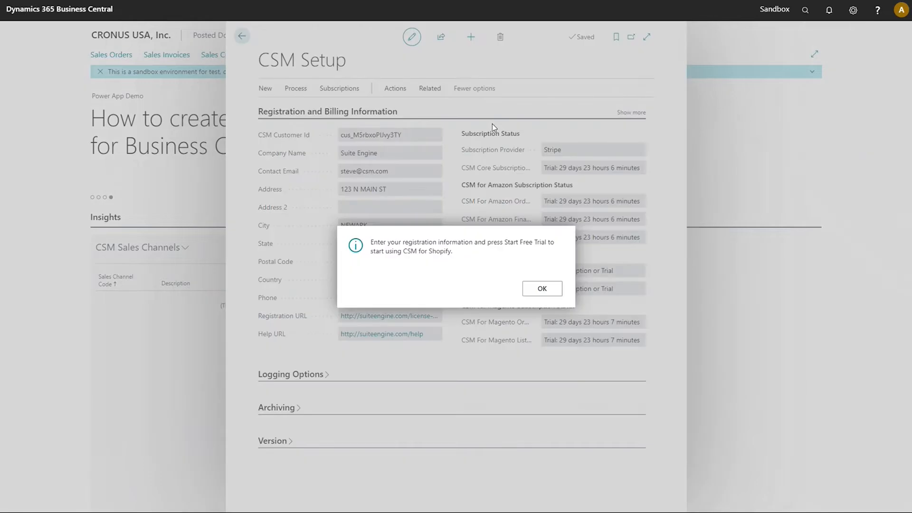
pyautogui.click(537, 289)
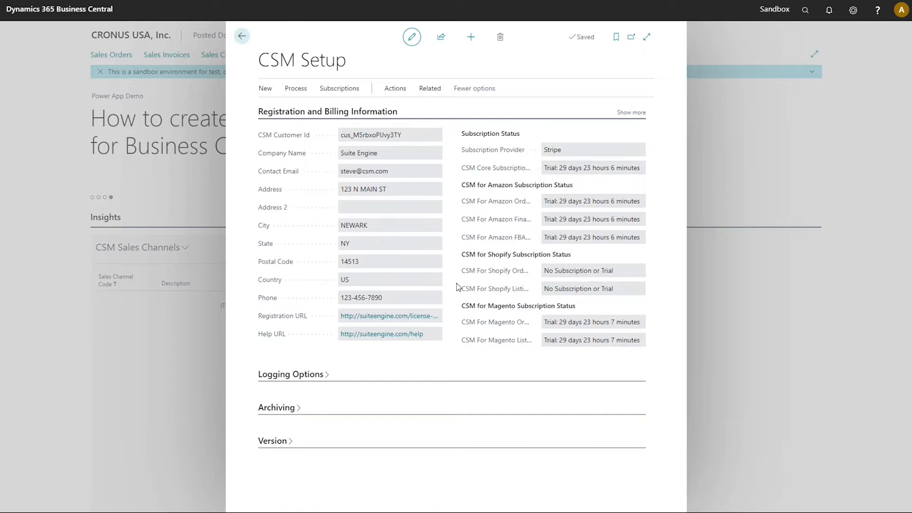
pyautogui.click(396, 91)
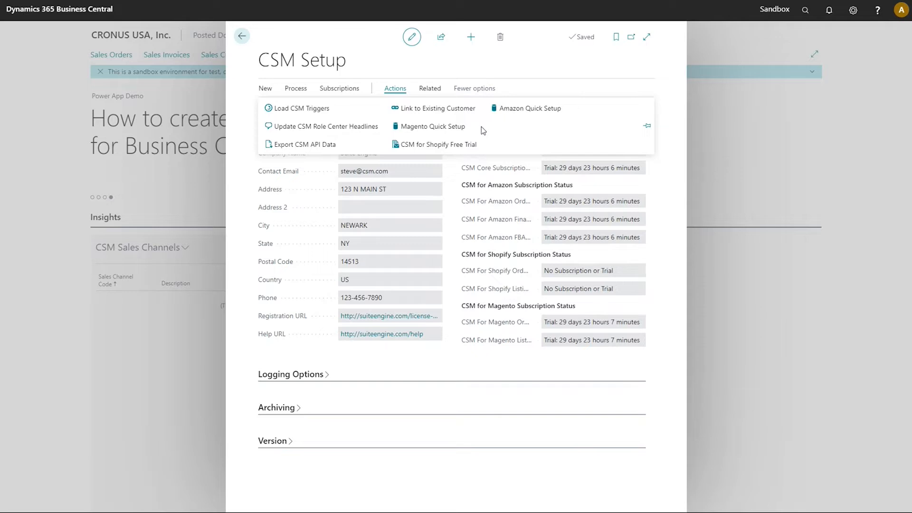
pyautogui.click(472, 144)
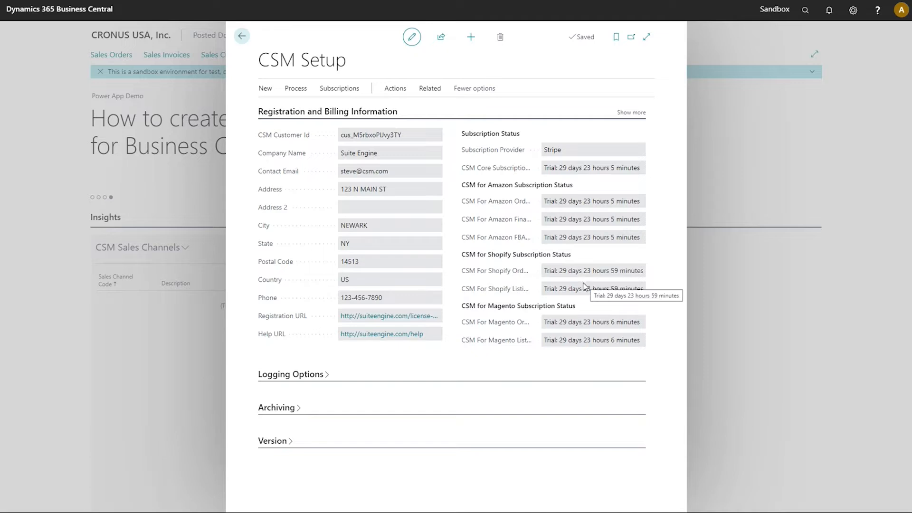
# - Start Shopify Quick Setup and proceed with CSM triggers, Shopify API data and sales channel creation enabled, without optional shipping carriers
pyautogui.click(400, 89)
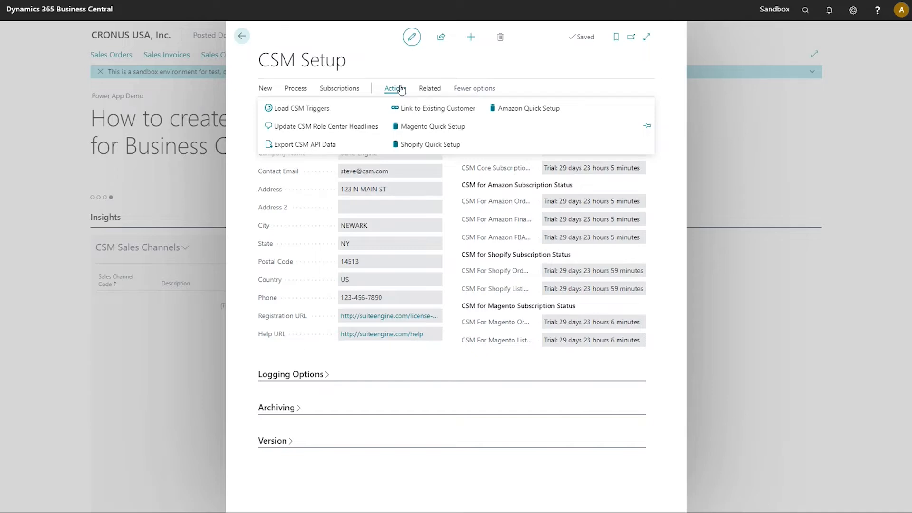
pyautogui.click(463, 145)
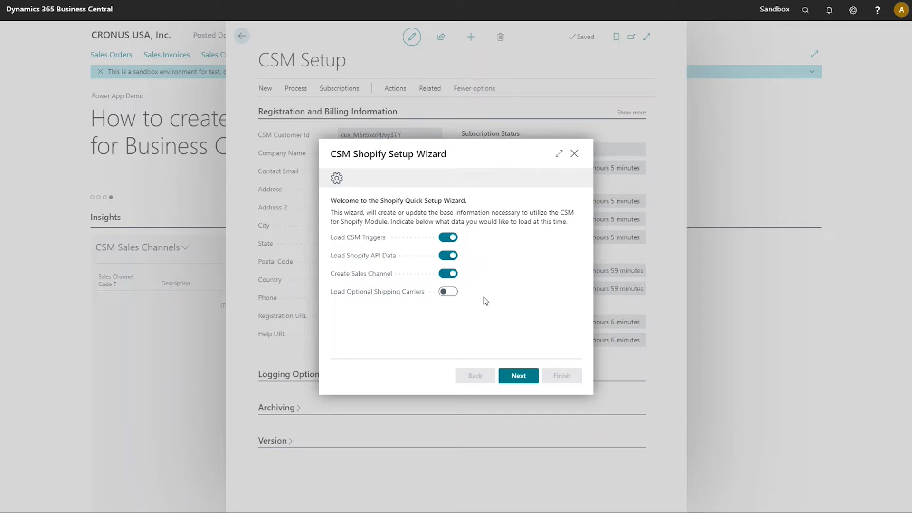
pyautogui.click(523, 375)
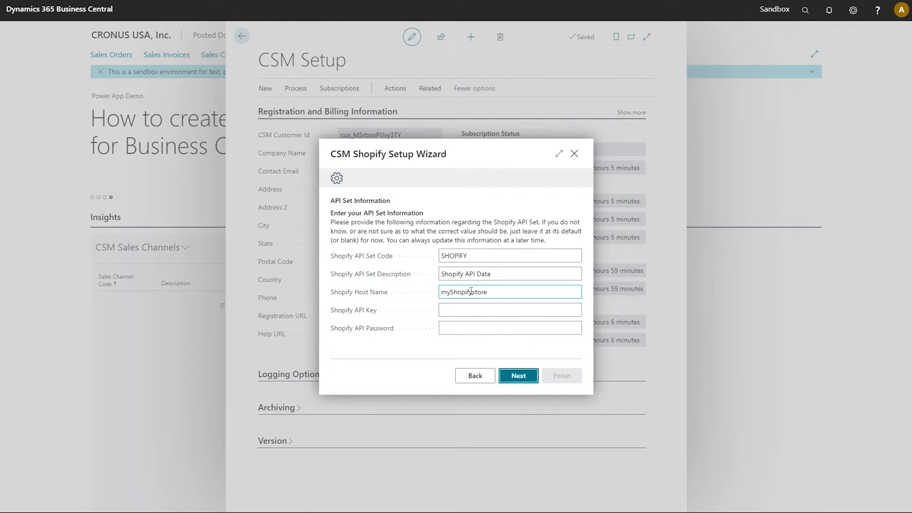
# - Accept the default Shopify API set code, description and host name myShopifystore, leaving the API key and password blank, and continue
pyautogui.click(503, 307)
pyautogui.click(497, 271)
pyautogui.click(504, 292)
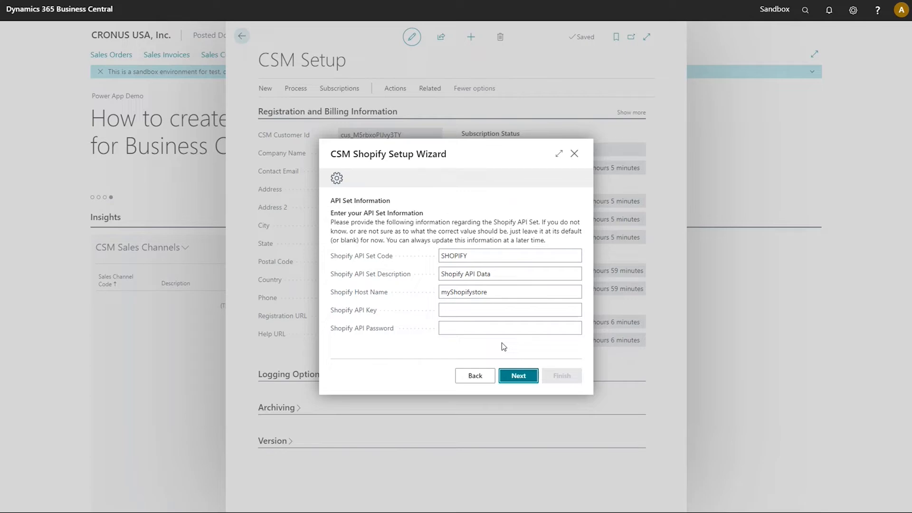
pyautogui.click(512, 376)
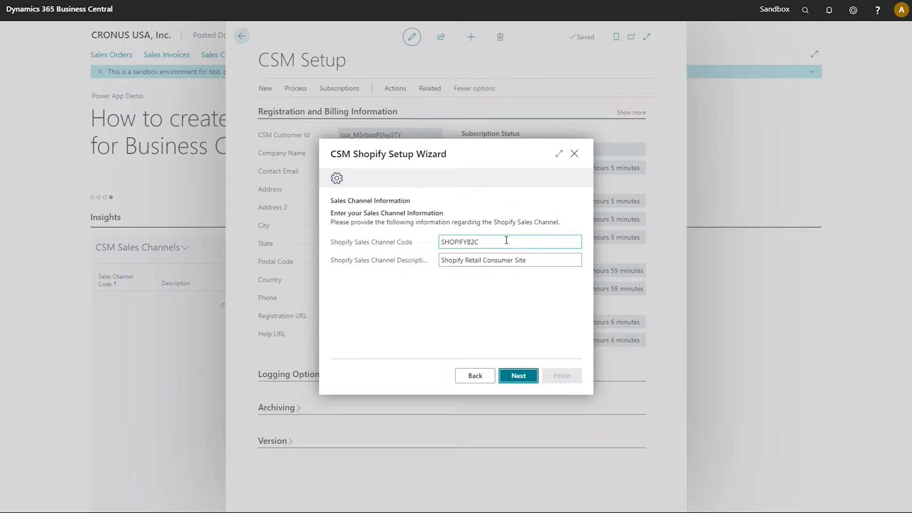
# - Set the Shopify sales channel code to SHOPIFY SUITE ENGINE and its description to Suite Engine Shopify, and continue
pyautogui.click(535, 260)
pyautogui.click(535, 247)
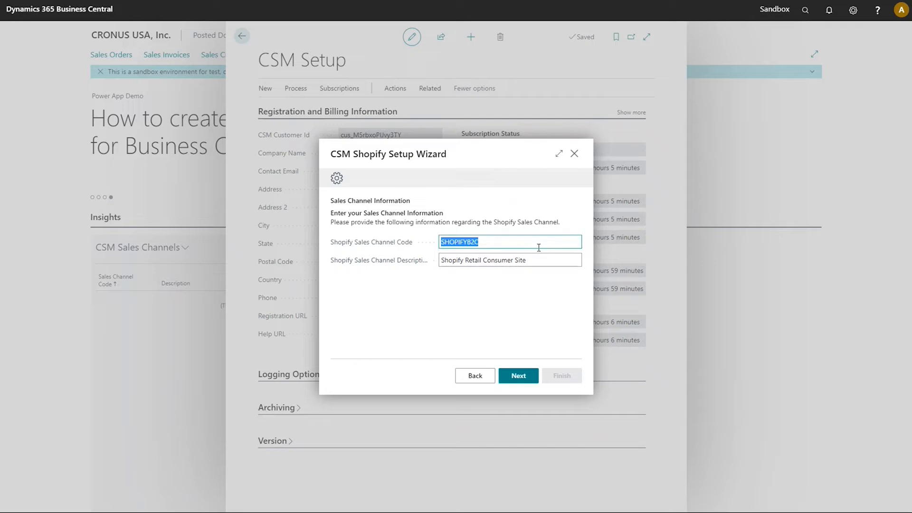
pyautogui.click(529, 247)
pyautogui.moveTo(486, 239); pyautogui.dragTo(470, 236)
pyautogui.press('BackSpace')
pyautogui.press('BackSpace')
pyautogui.write('Suite Engine')
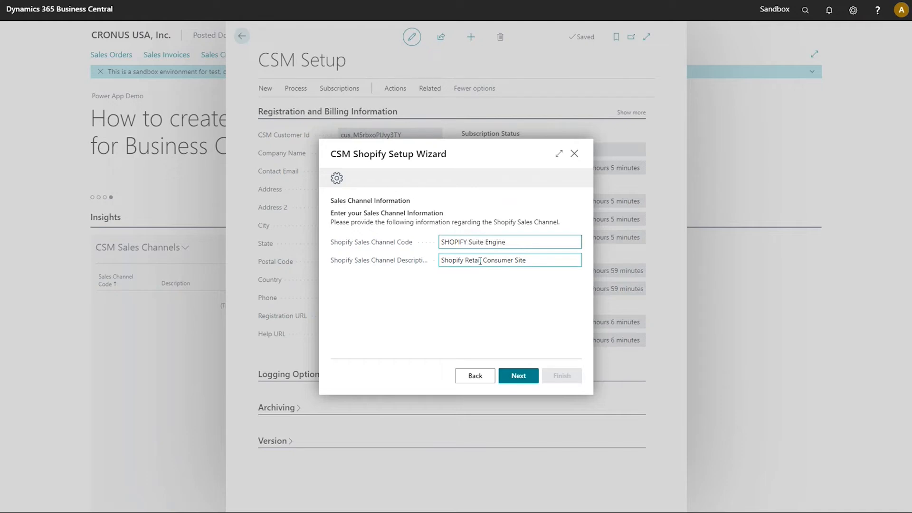
pyautogui.press('Tab')
pyautogui.write('Suite Engine Sh')
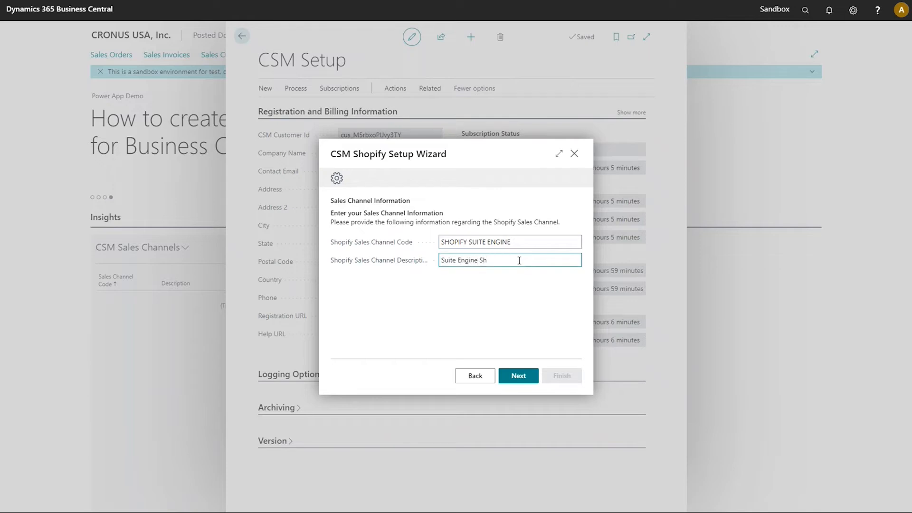
pyautogui.write('opify')
pyautogui.click(518, 376)
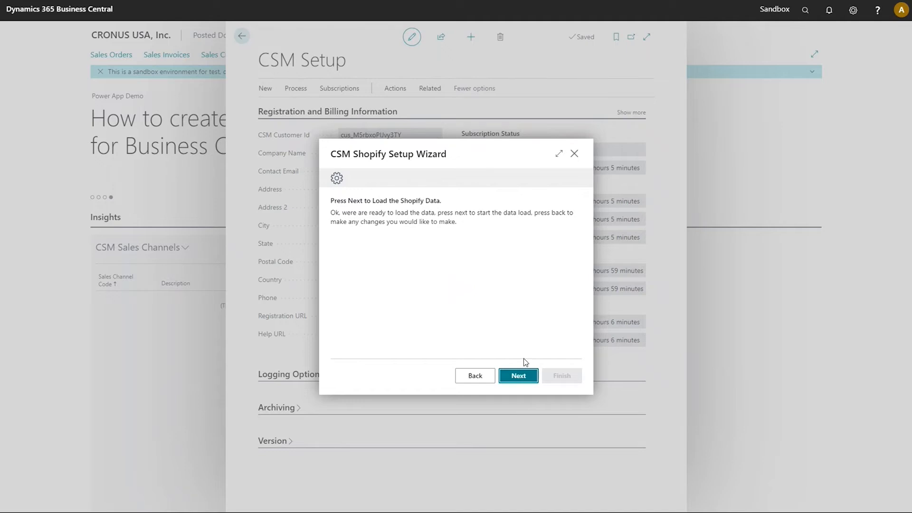
# - Load the Shopify data, finish the setup wizard and return to the home page
pyautogui.click(526, 376)
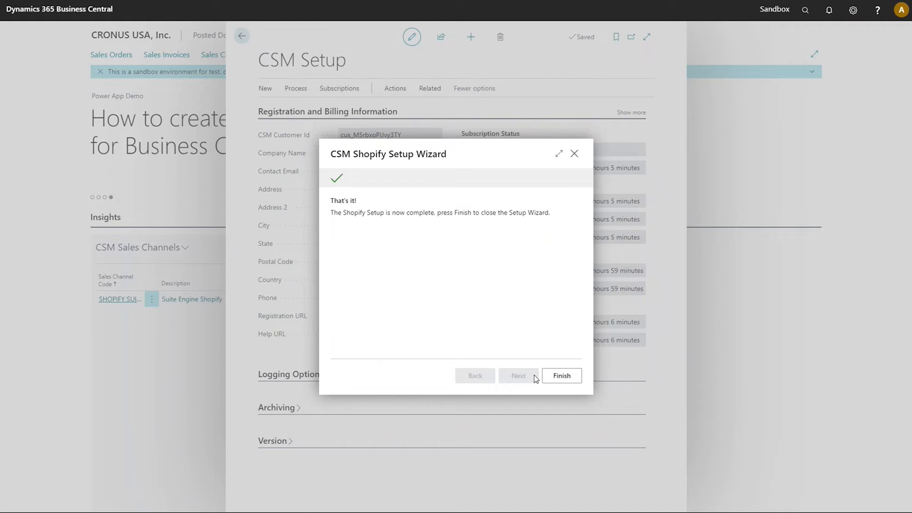
pyautogui.click(558, 380)
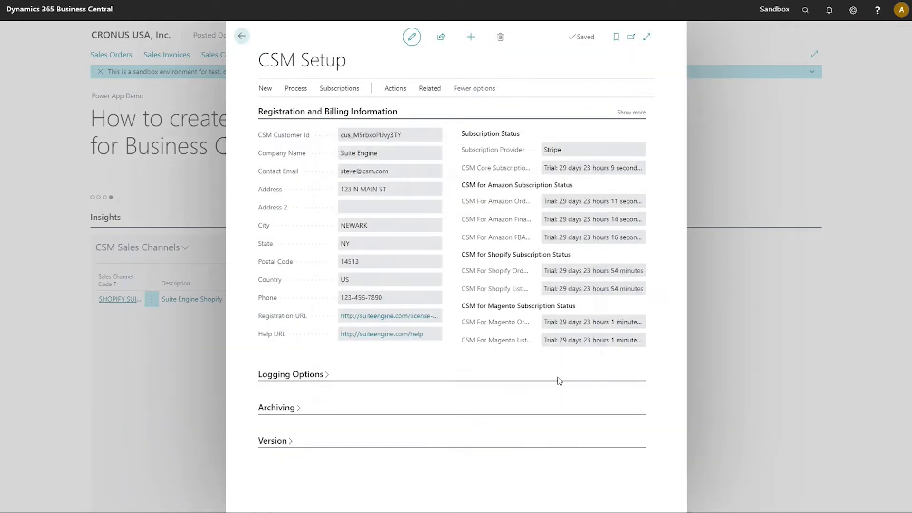
pyautogui.click(243, 37)
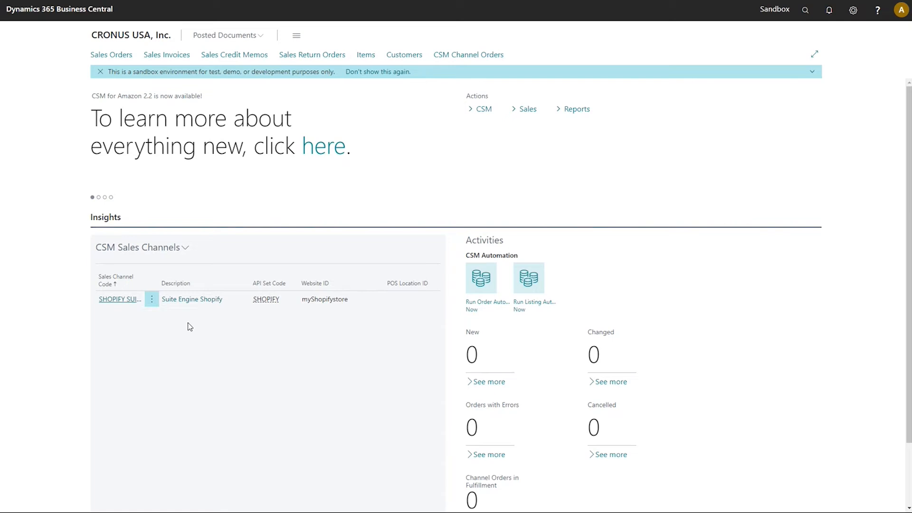
# - Open the SHOPIFY SUITE ENGINE sales channel for editing and check the API set code in its API Data section
pyautogui.click(118, 300)
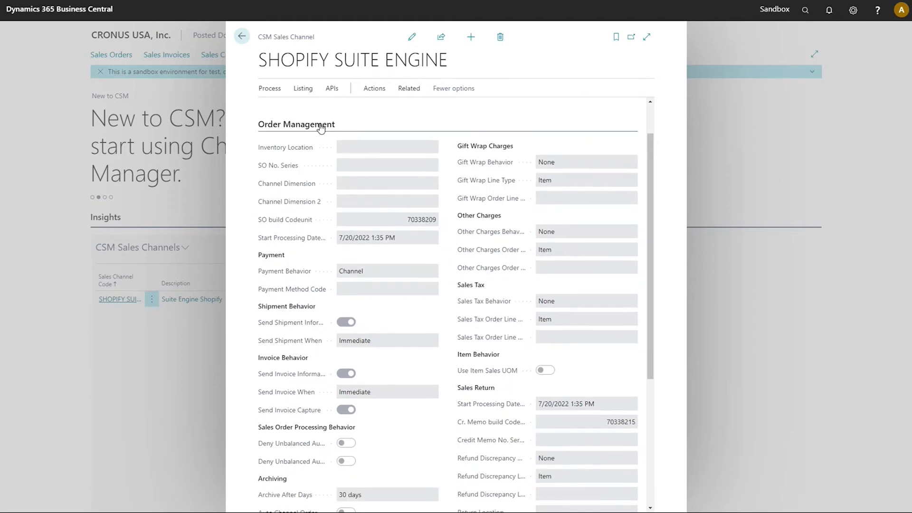
pyautogui.click(311, 172)
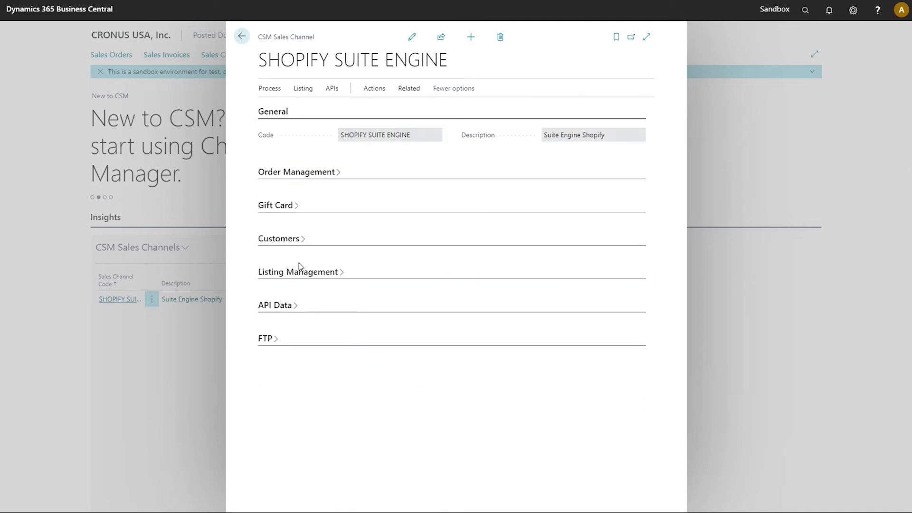
pyautogui.click(277, 310)
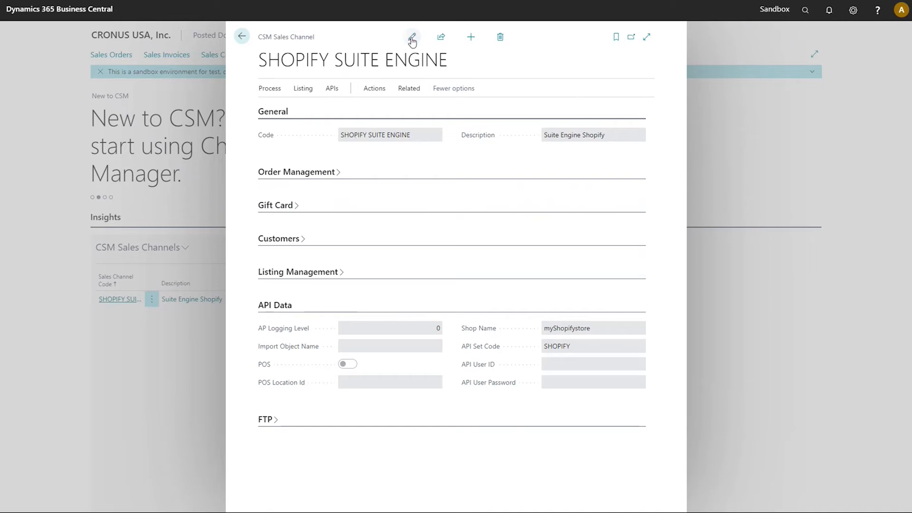
pyautogui.click(592, 349)
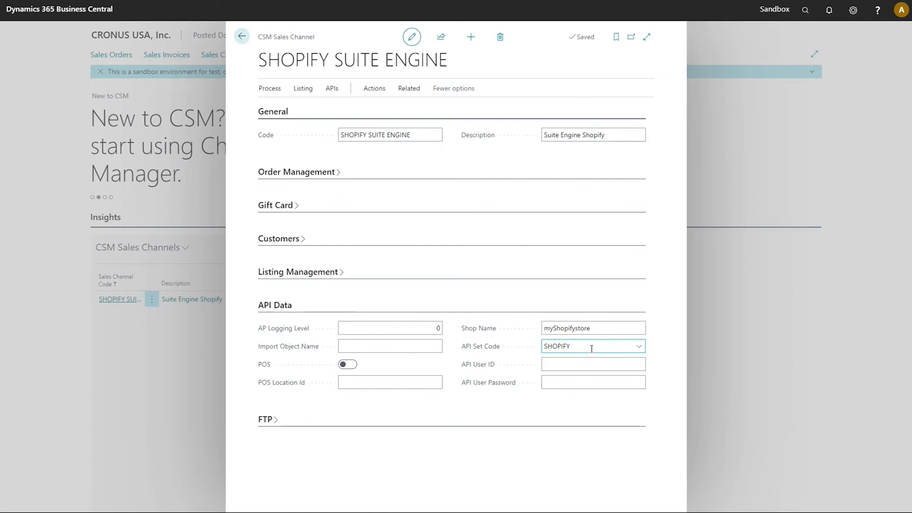
# - View the sales channel's API credentials list, close it and return to the home page
pyautogui.click(382, 89)
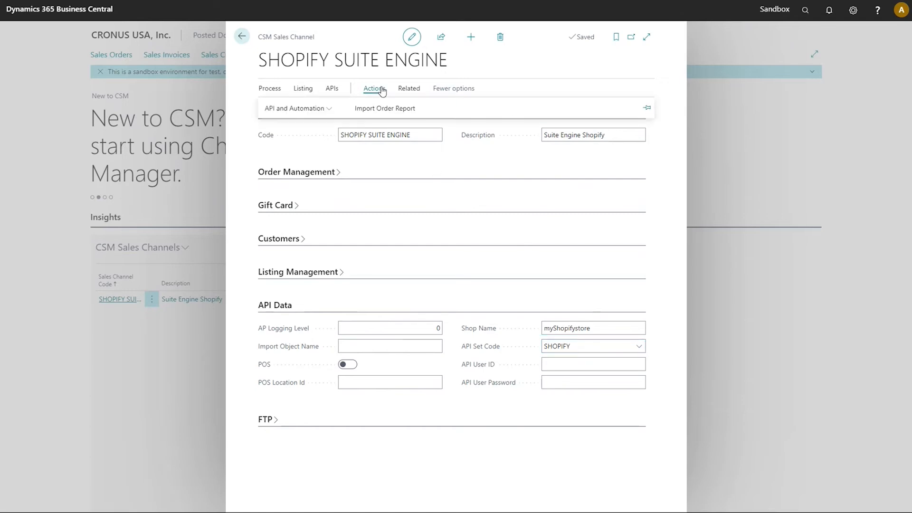
pyautogui.click(325, 108)
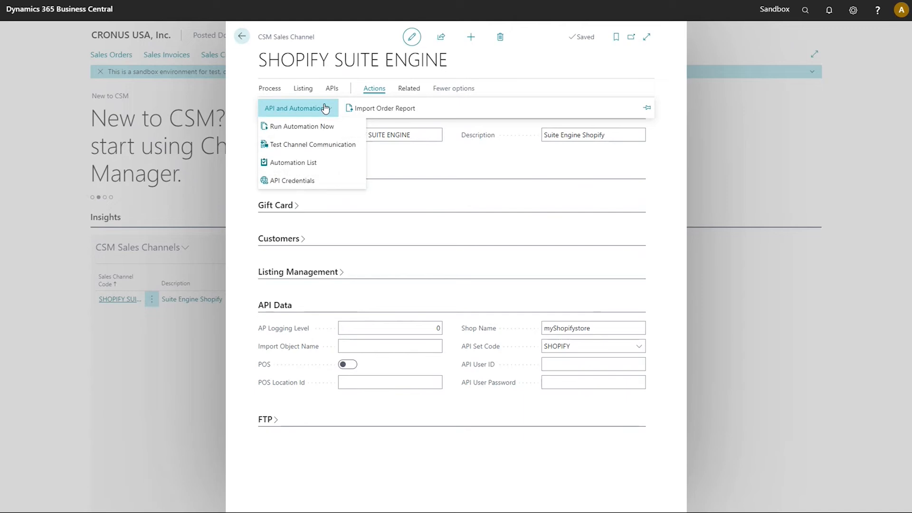
pyautogui.click(327, 182)
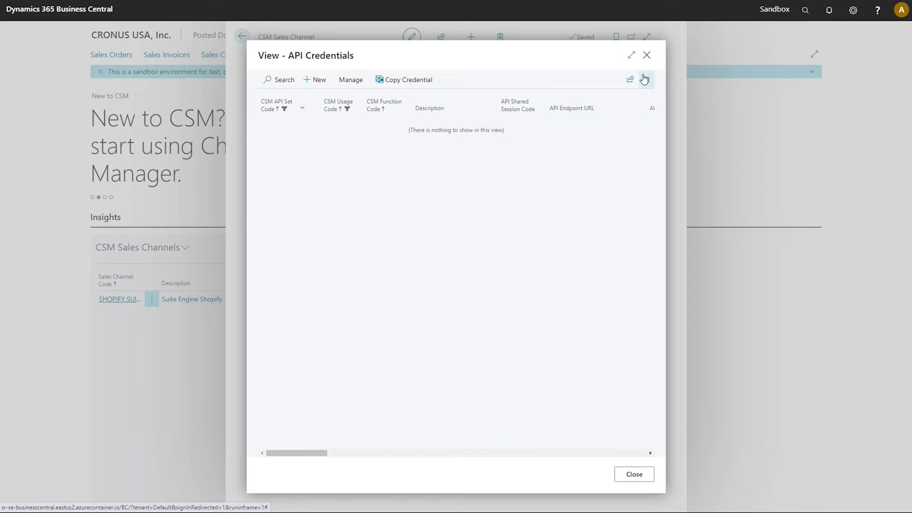
pyautogui.click(647, 55)
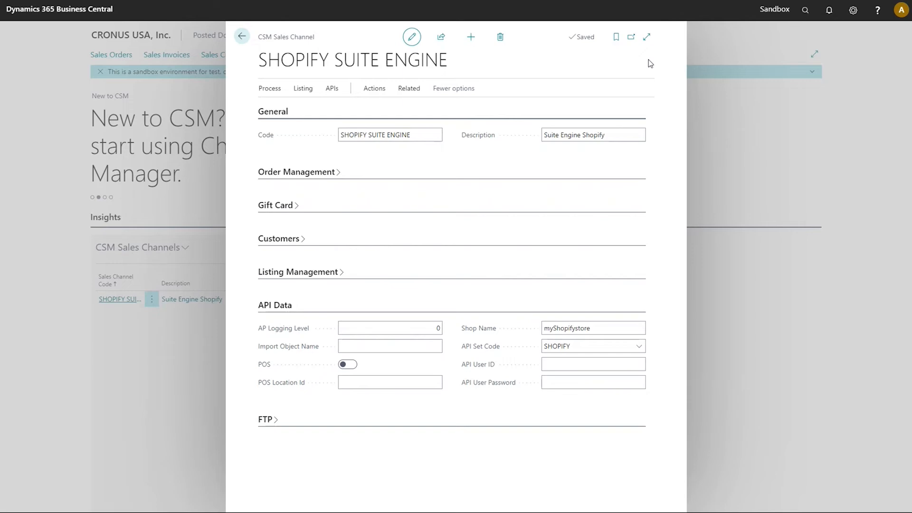
pyautogui.click(243, 39)
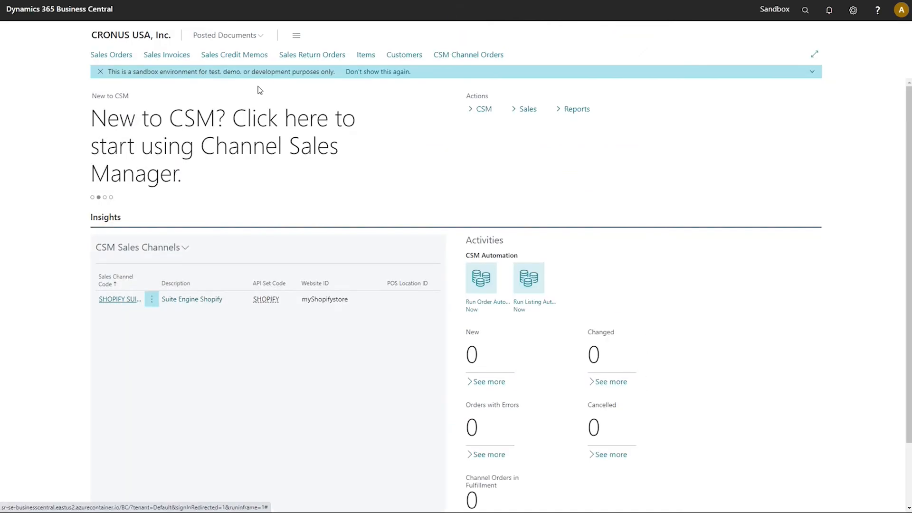
# - Reopen CSM Setup and start Amazon Quick Setup
pyautogui.click(494, 109)
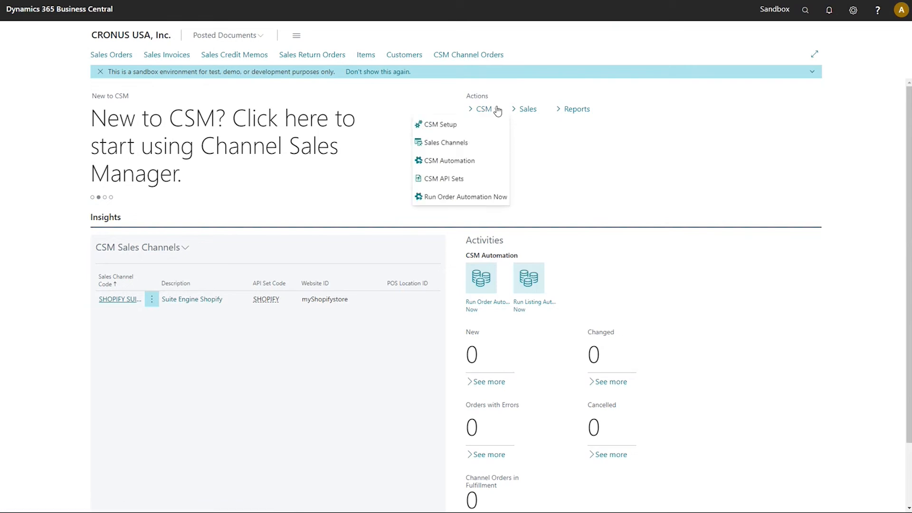
pyautogui.click(490, 125)
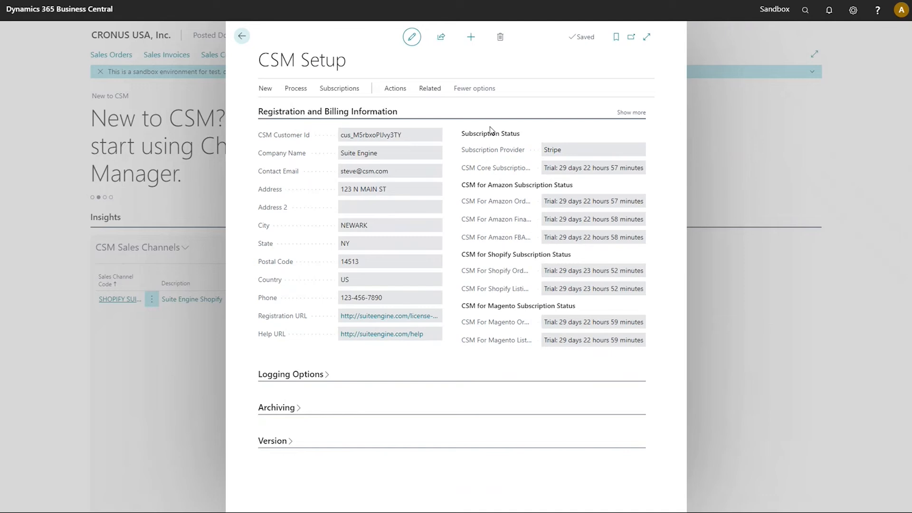
pyautogui.click(401, 93)
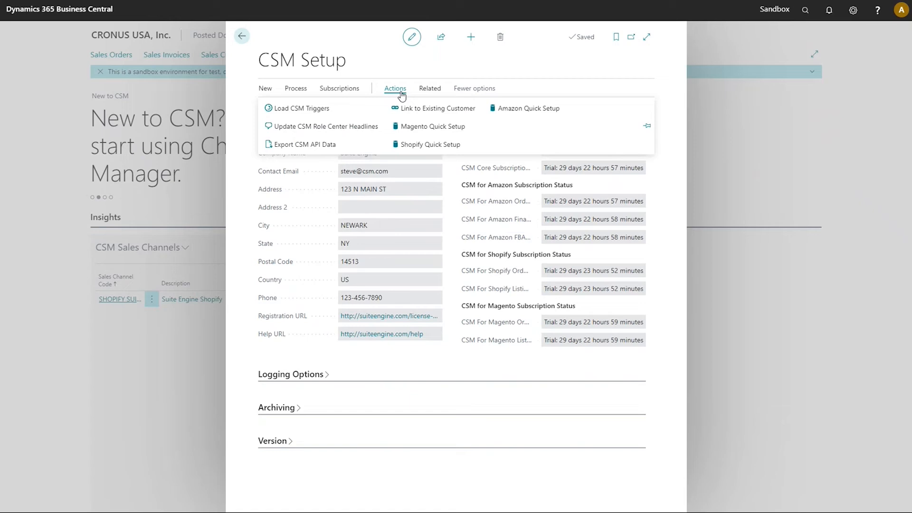
pyautogui.click(484, 112)
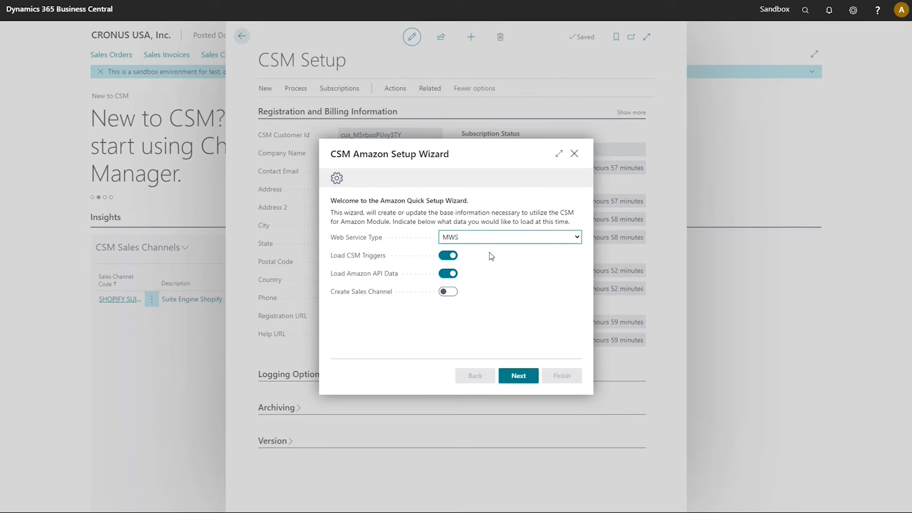
# - Set the Amazon web service type to SPAPI, enable sales channel creation and continue to the API set information
pyautogui.click(576, 238)
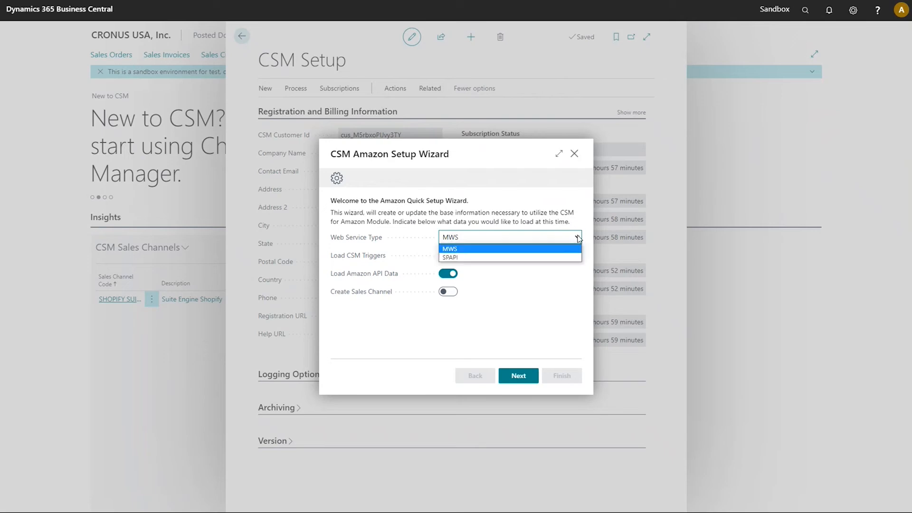
pyautogui.click(572, 258)
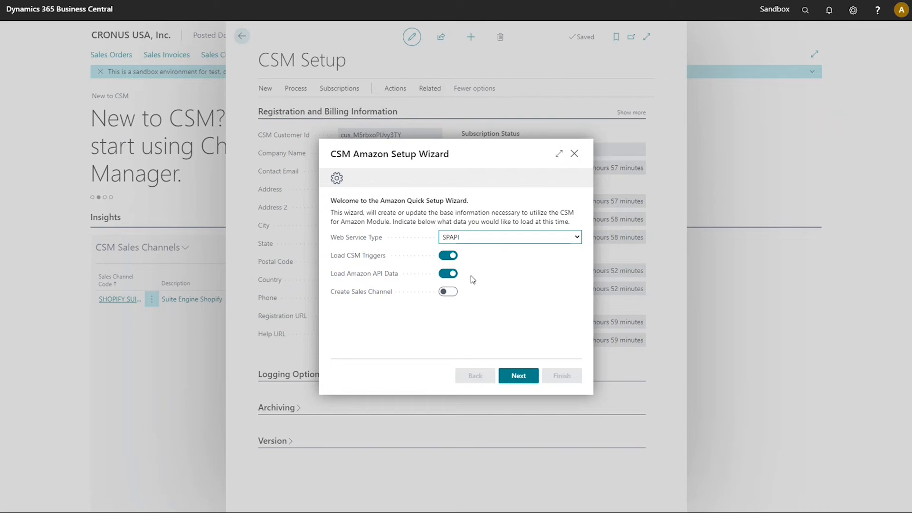
pyautogui.click(445, 292)
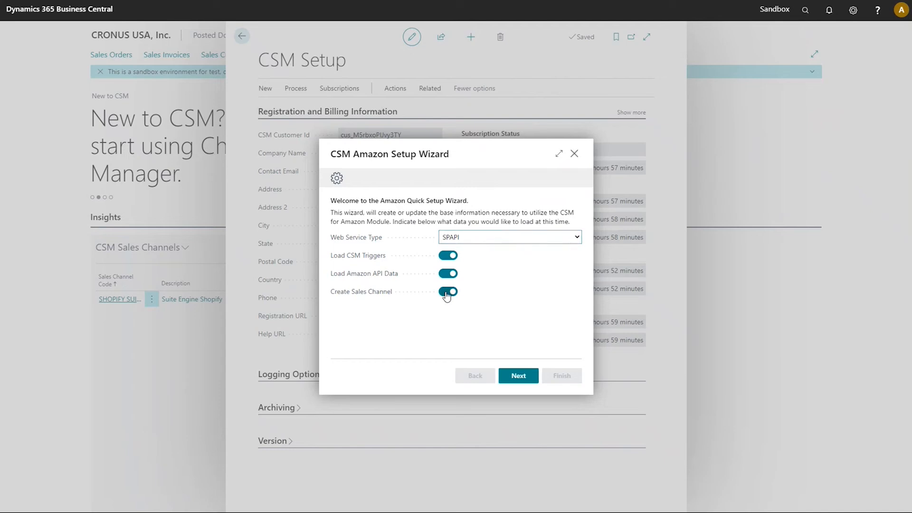
pyautogui.click(528, 379)
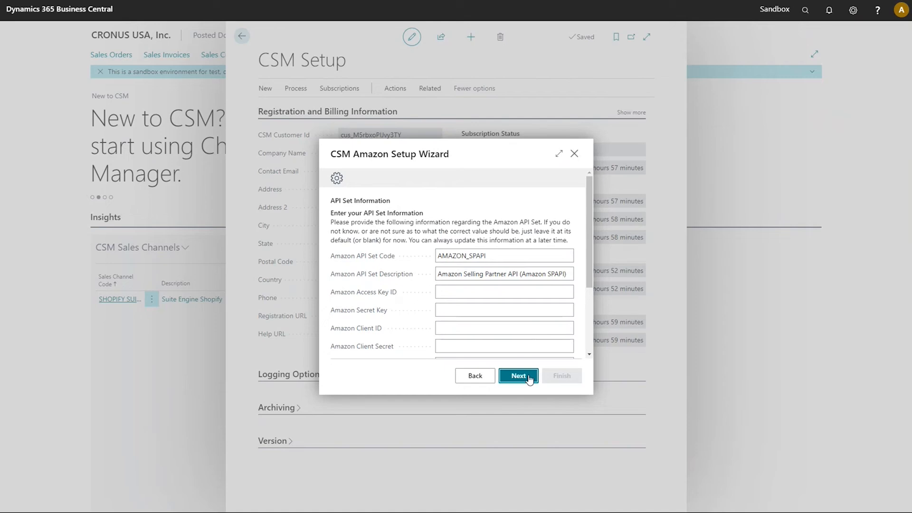
# - Keep the API set code AMAZON_SPAPI and its default description, leave the Amazon credential fields blank, and continue to the sales channel information
pyautogui.click(506, 257)
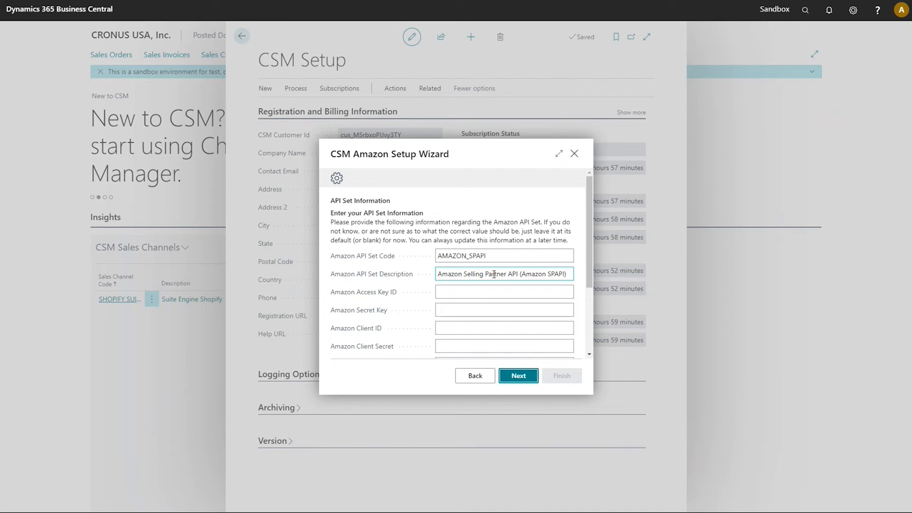
pyautogui.scroll(-2, 588, 285)
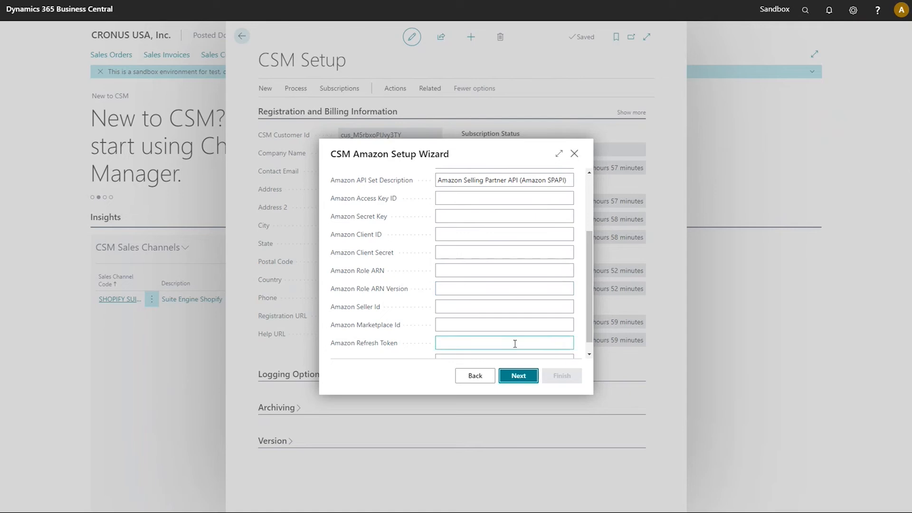
pyautogui.click(520, 376)
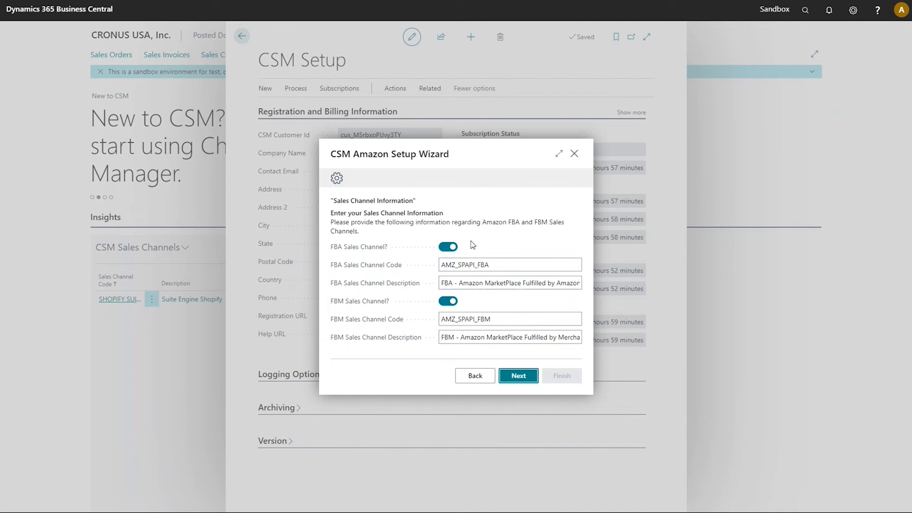
# - Check the FBA sales channel settings, leaving the channel enabled with code AMZ_SPAPI_FBA and its default description
pyautogui.click(451, 247)
pyautogui.click(449, 246)
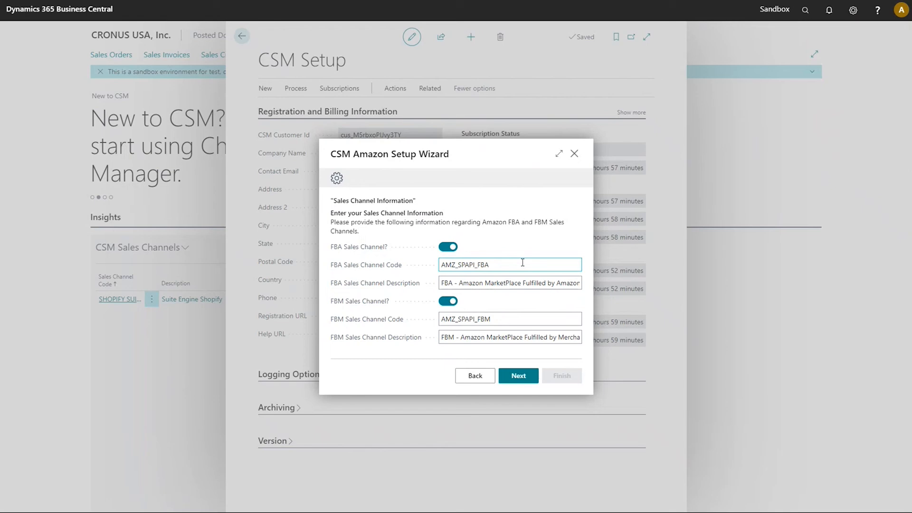
pyautogui.click(500, 284)
# - Accept the FBA and FBM sales channel information, load the Amazon data and finish the setup wizard
pyautogui.click(519, 378)
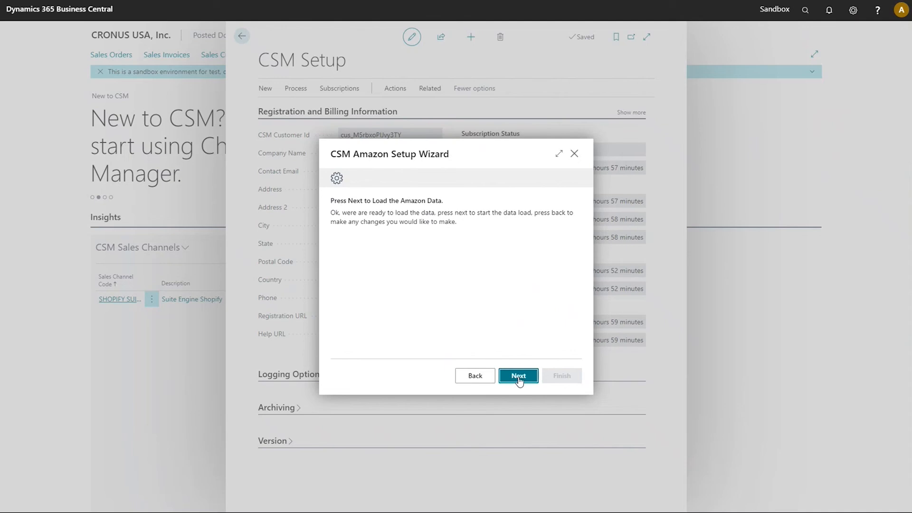
pyautogui.click(519, 377)
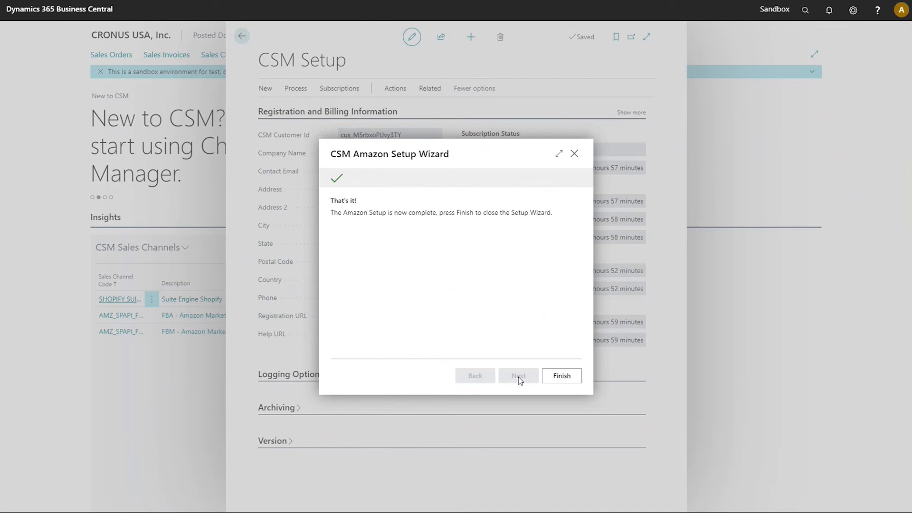
pyautogui.click(552, 375)
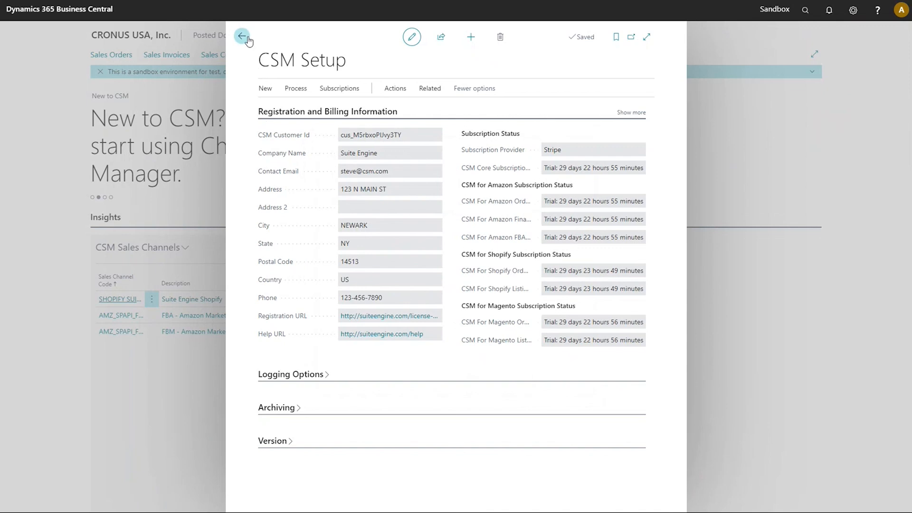
# - Close CSM Setup and widen the Sales Channel Code column in the CSM Sales Channels list to fit the full codes
pyautogui.click(243, 37)
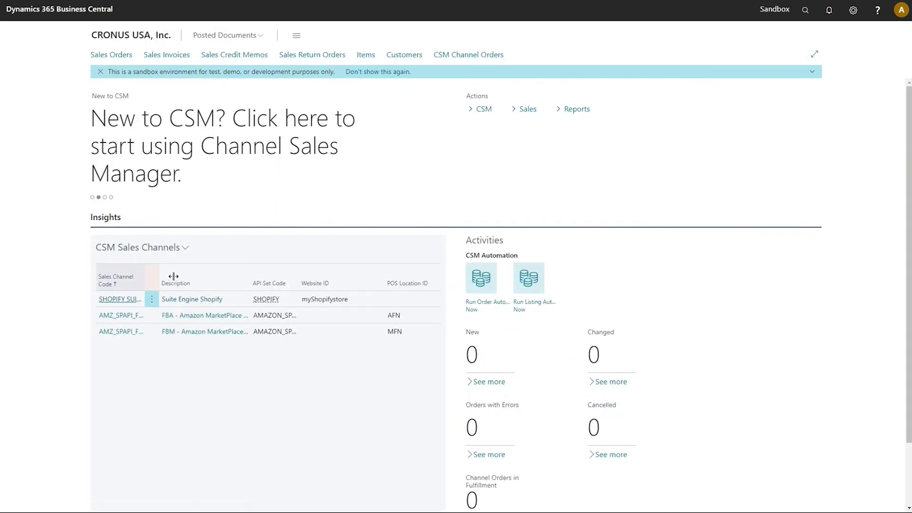
pyautogui.moveTo(174, 276); pyautogui.dragTo(205, 274)
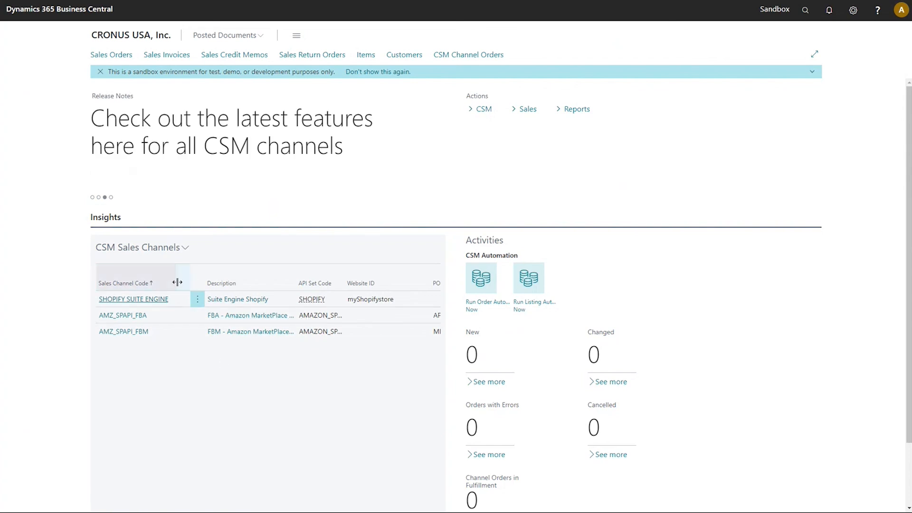
pyautogui.moveTo(177, 282); pyautogui.dragTo(163, 283)
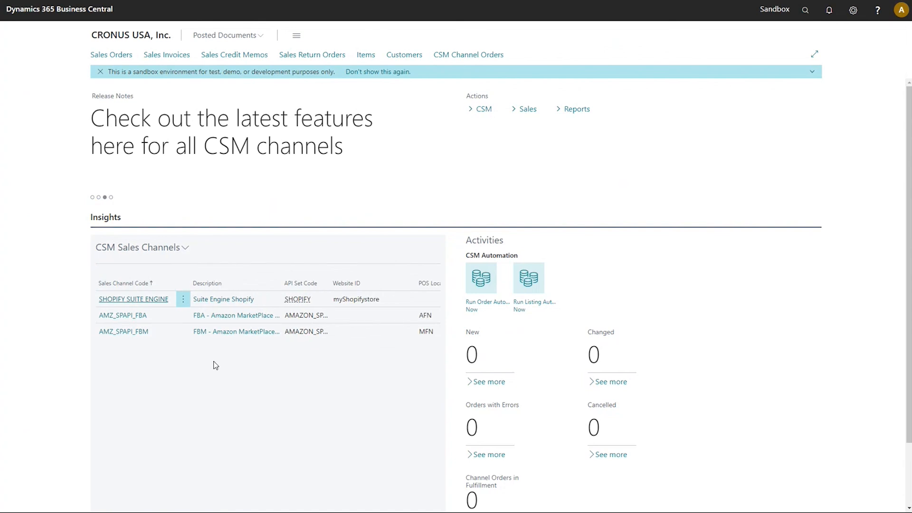